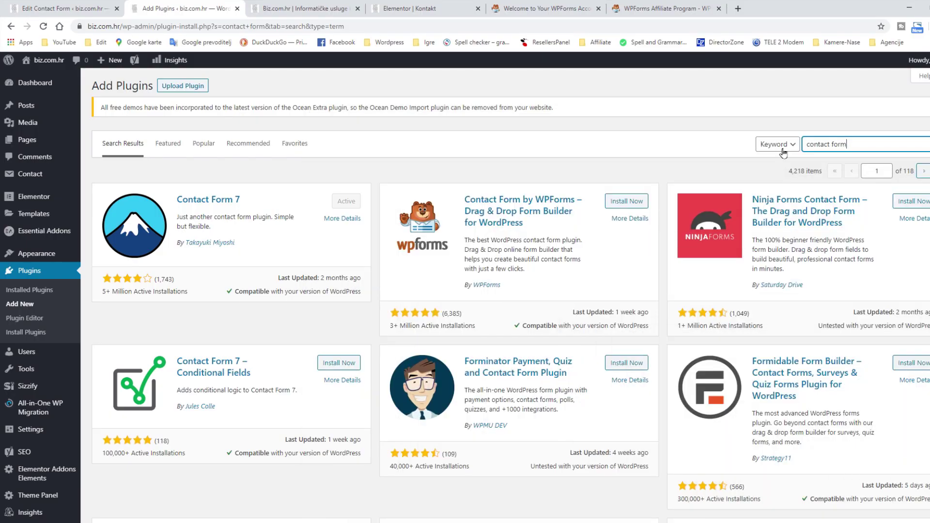
Install and activate Contact Form by WPForms, then start creating the first form
click(625, 201)
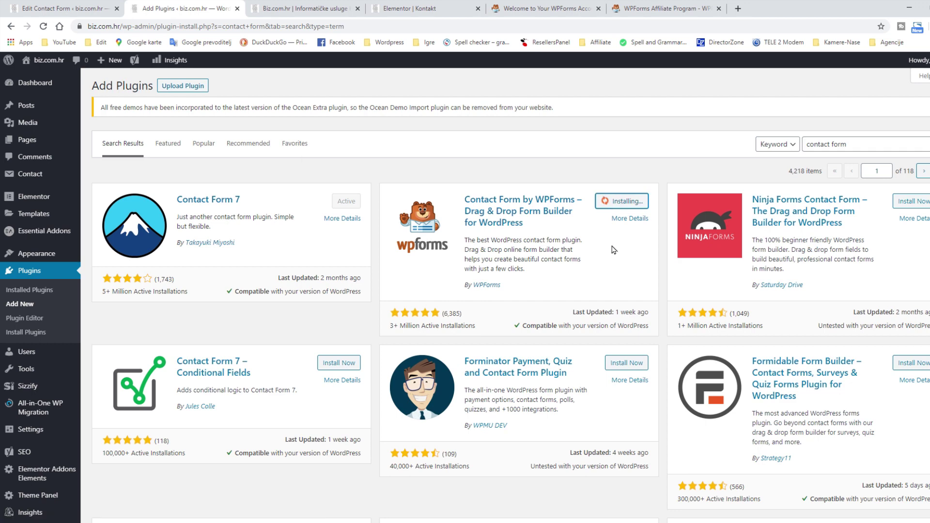
click(630, 209)
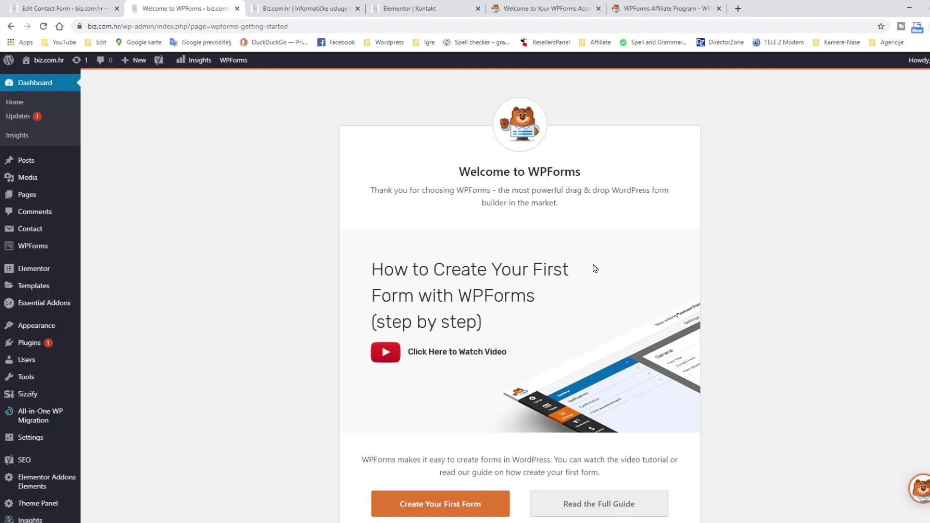
scroll(595, 269, down, 3)
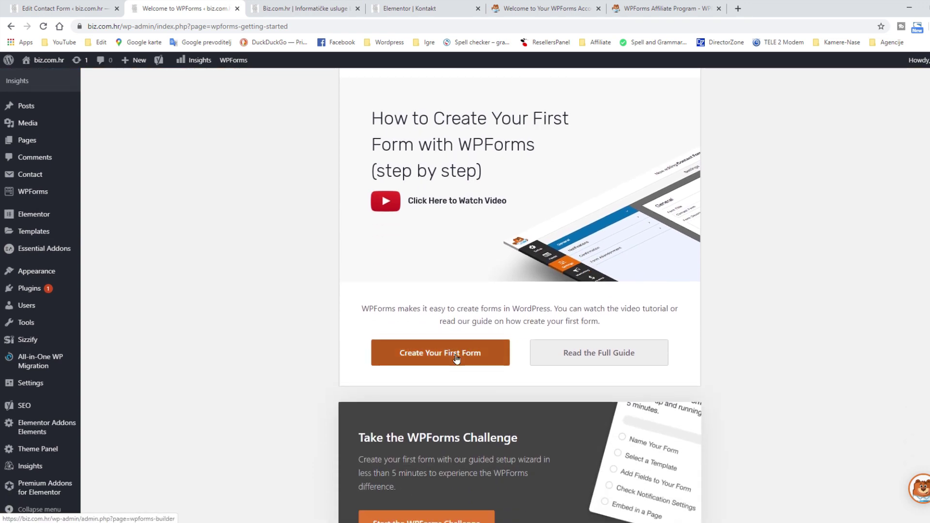
click(438, 353)
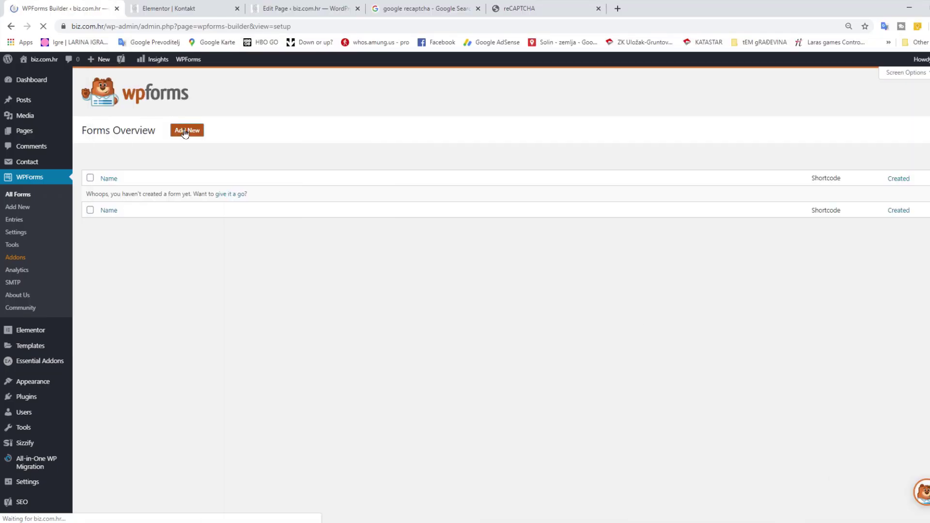
Create a new form named 'Test 1' from the Simple Contact Form template
click(185, 133)
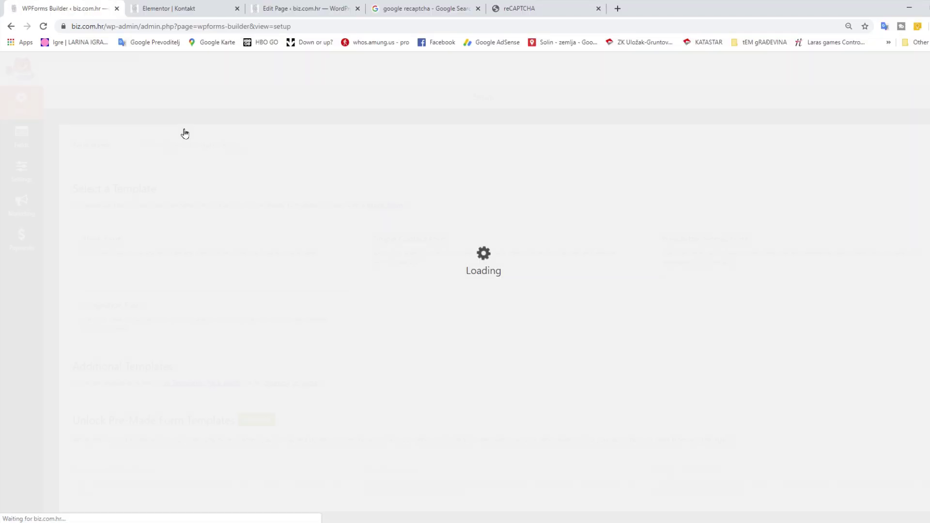
click(185, 140)
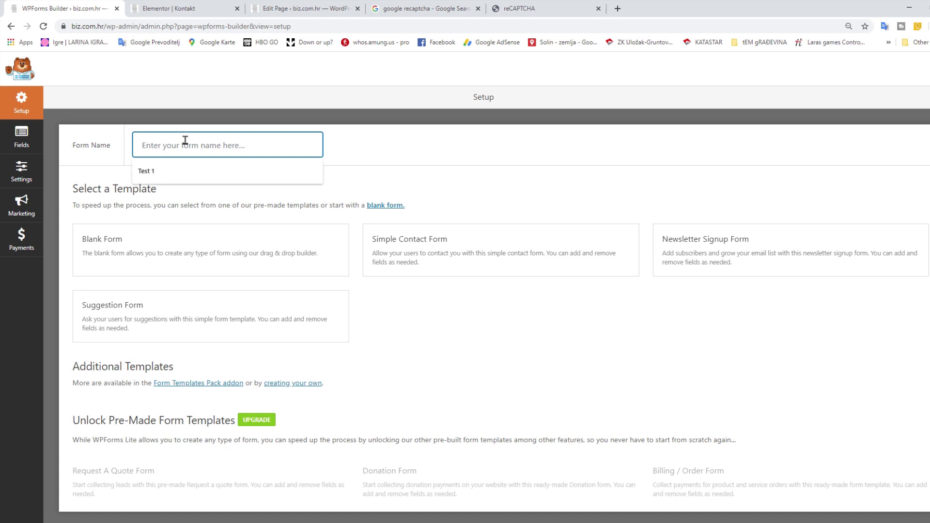
text(Test 1)
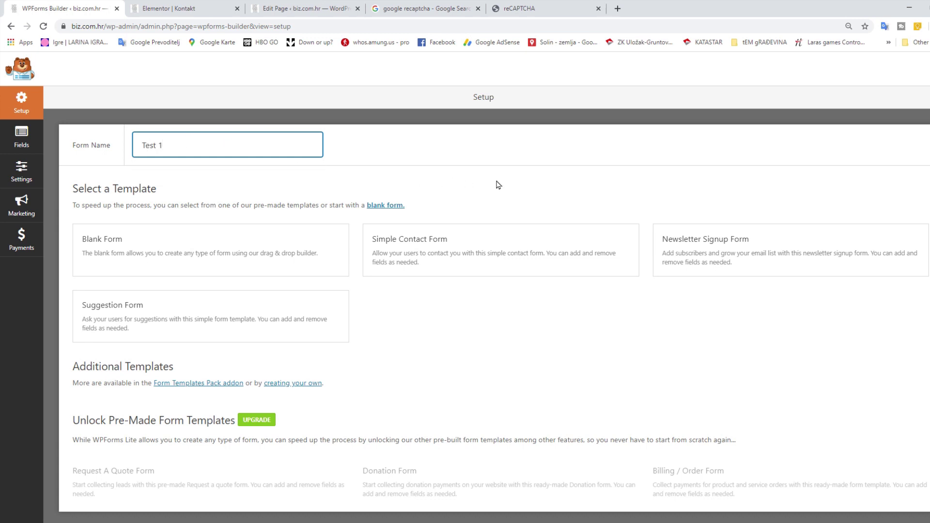
click(498, 185)
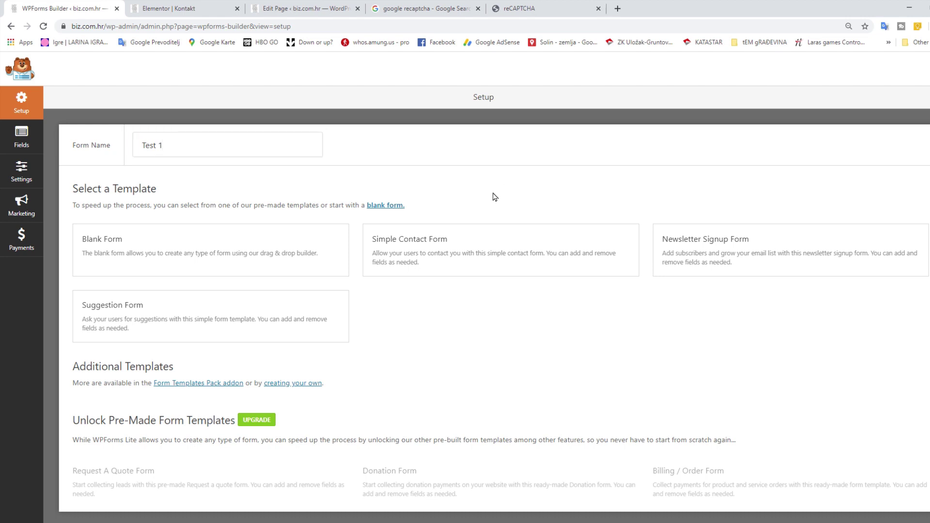
click(473, 251)
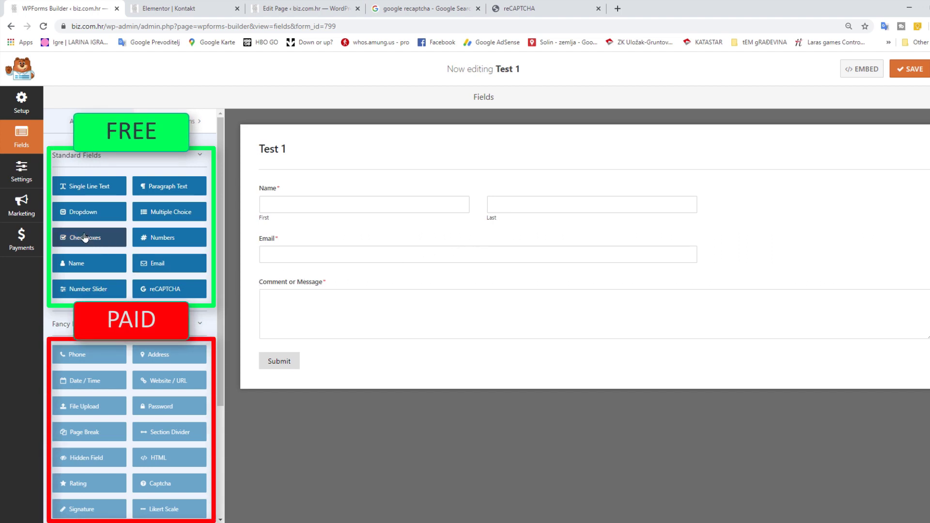
Add a Checkboxes field between Email and Comment with a fourth choice 'No choice'
drag(85, 238, 347, 286)
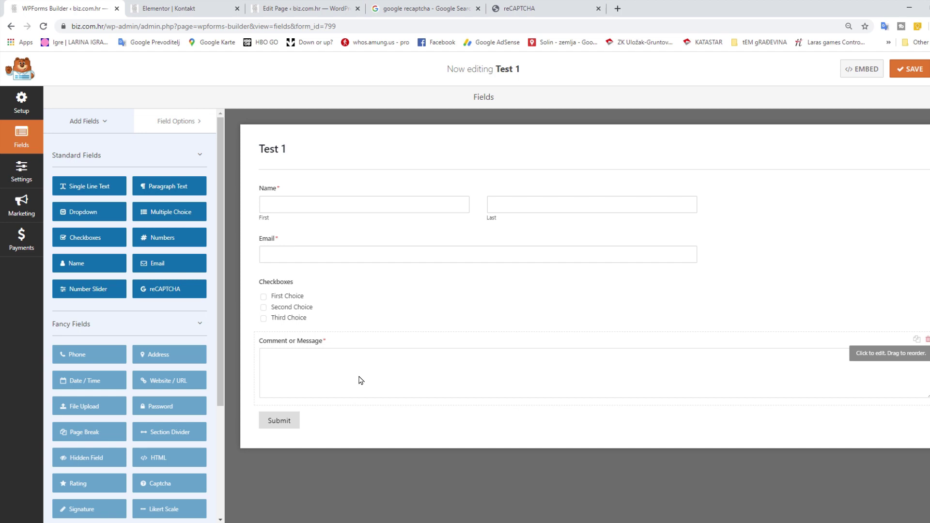
click(365, 309)
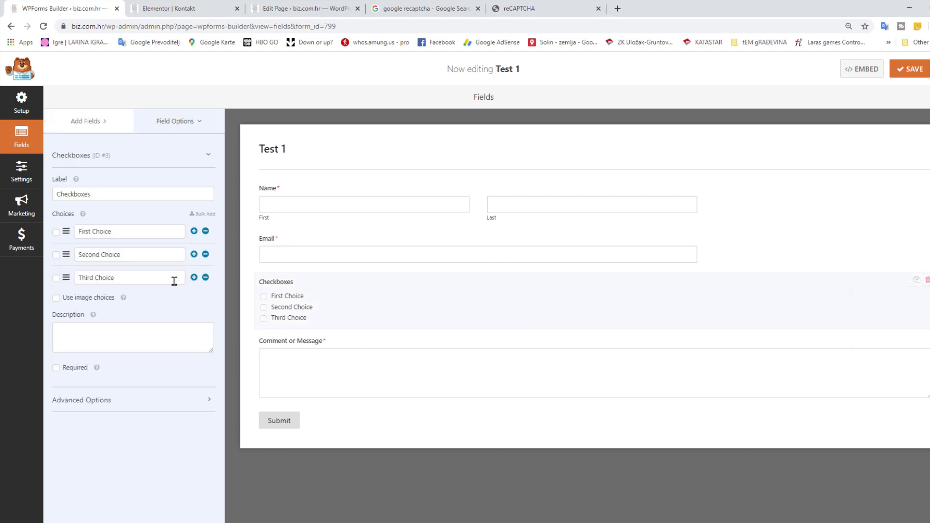
click(194, 277)
click(151, 304)
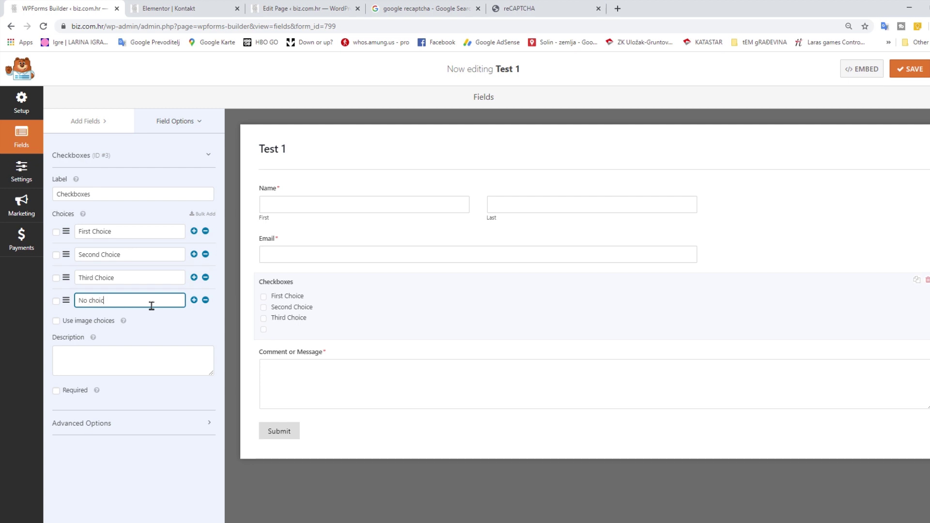
text(No choice)
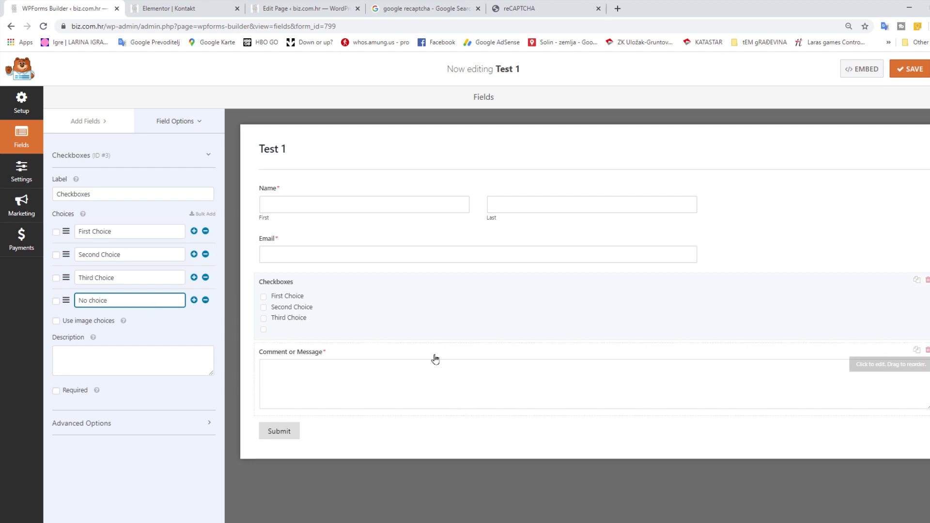
click(433, 356)
Move the Checkboxes field above Email, delete it, then start adding reCAPTCHA protection
drag(378, 314, 397, 228)
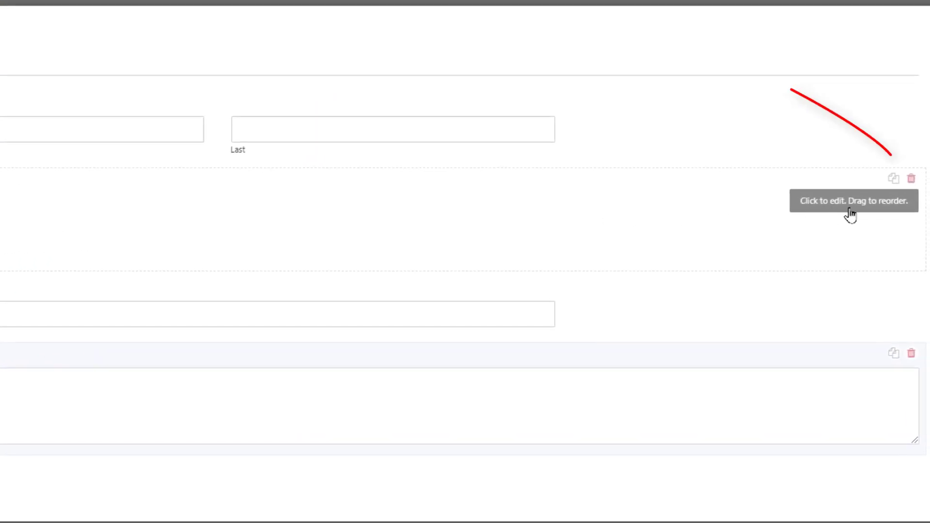
click(912, 182)
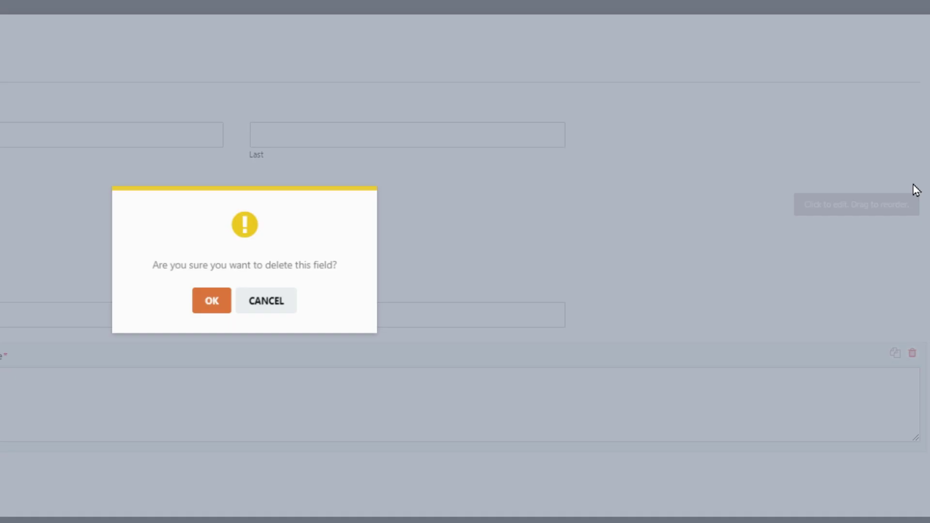
click(458, 316)
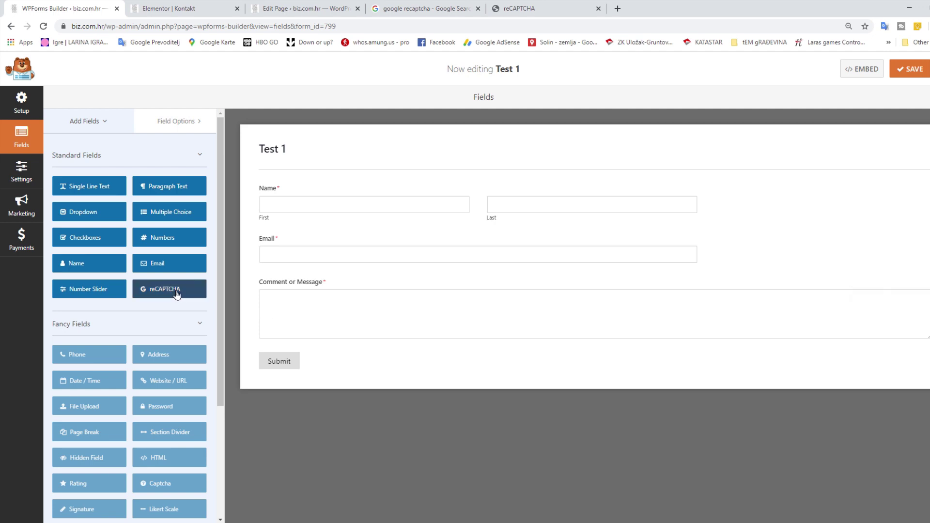
click(177, 294)
Reveal the site's keys in the Google reCAPTCHA admin console, then return to WPForms
click(424, 8)
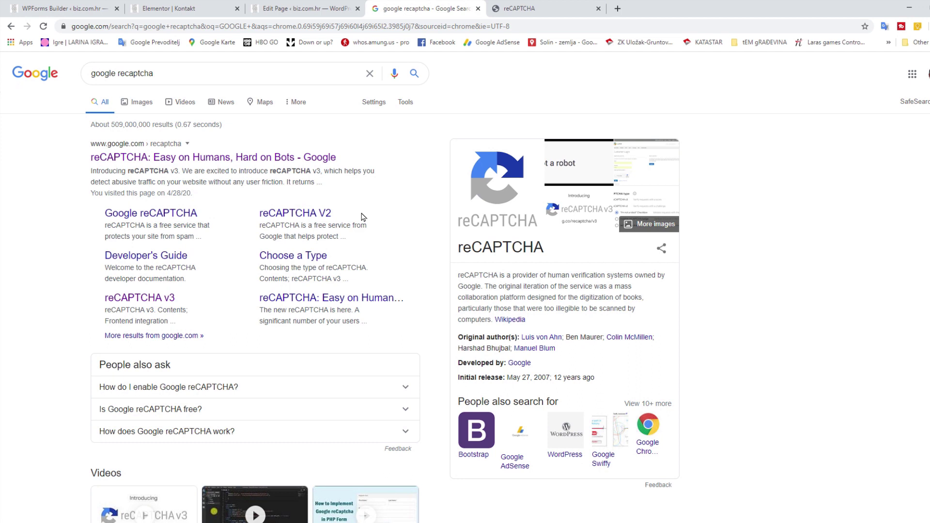
click(518, 7)
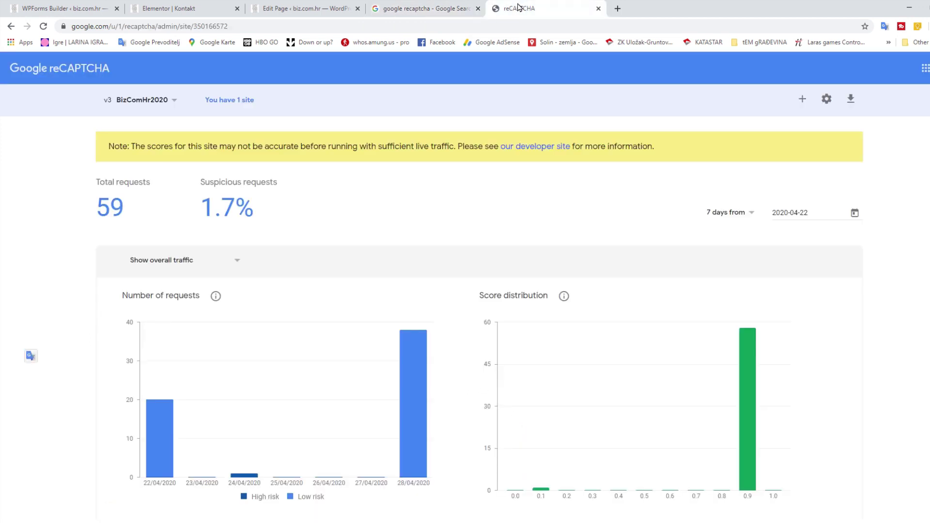
click(827, 101)
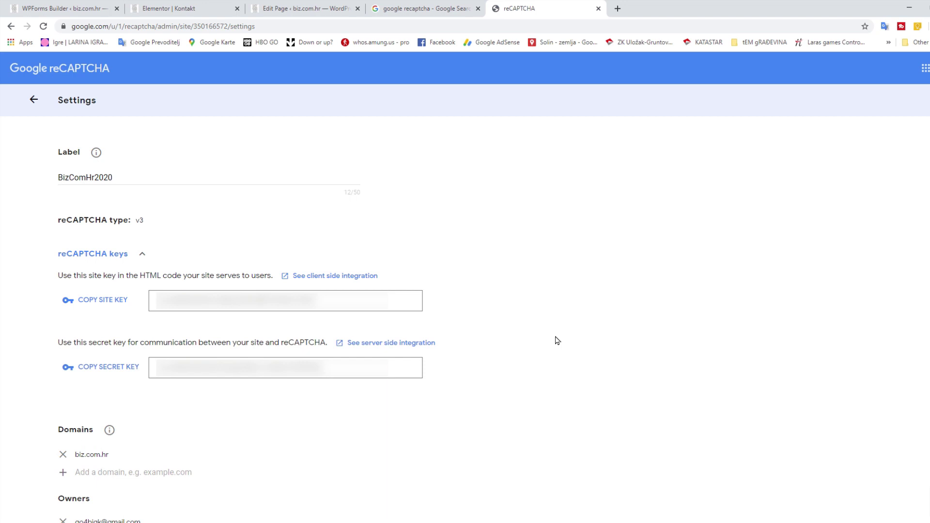
key(ctrl+1)
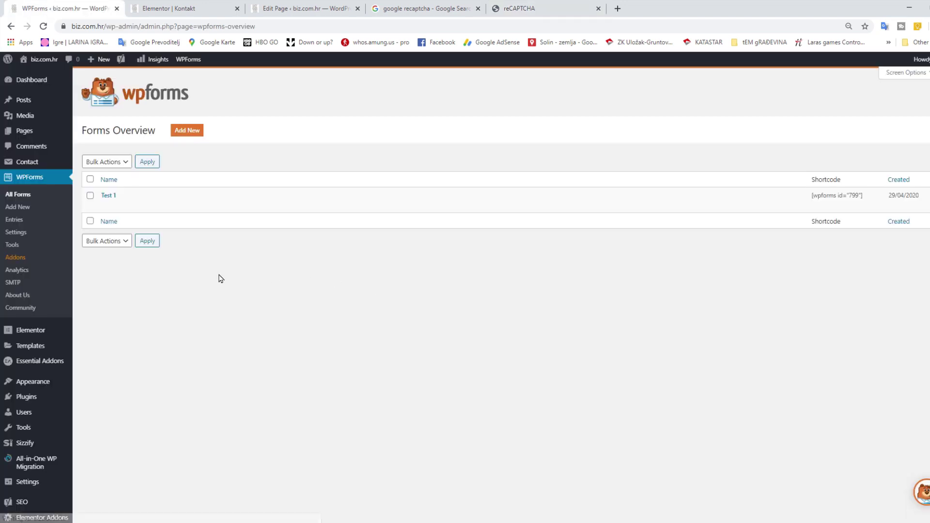
Paste the reCAPTCHA v3 site key and secret key into WPForms settings, then reopen Test 1
click(23, 233)
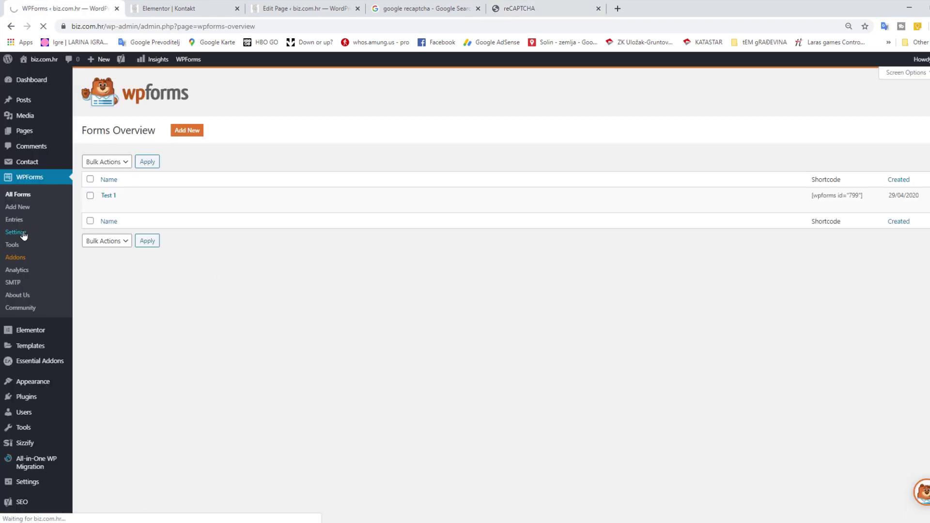
click(166, 132)
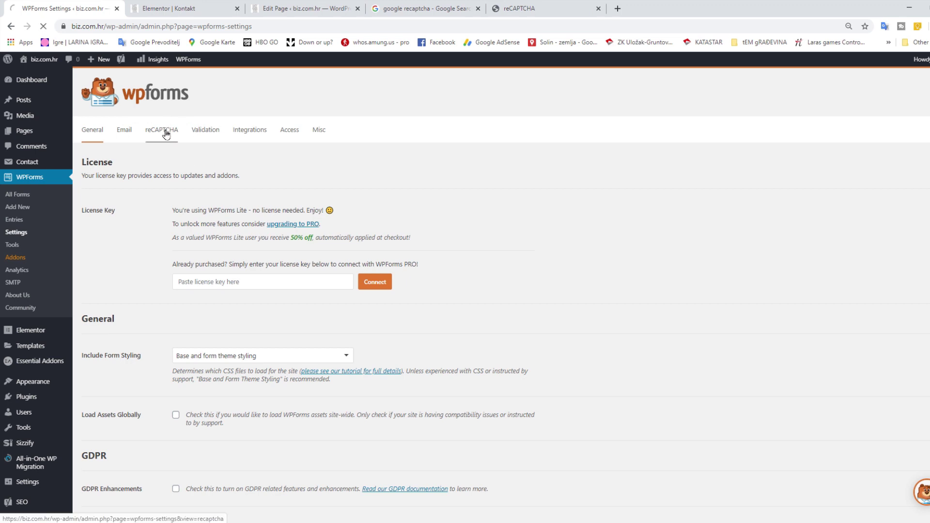
right_click(256, 334)
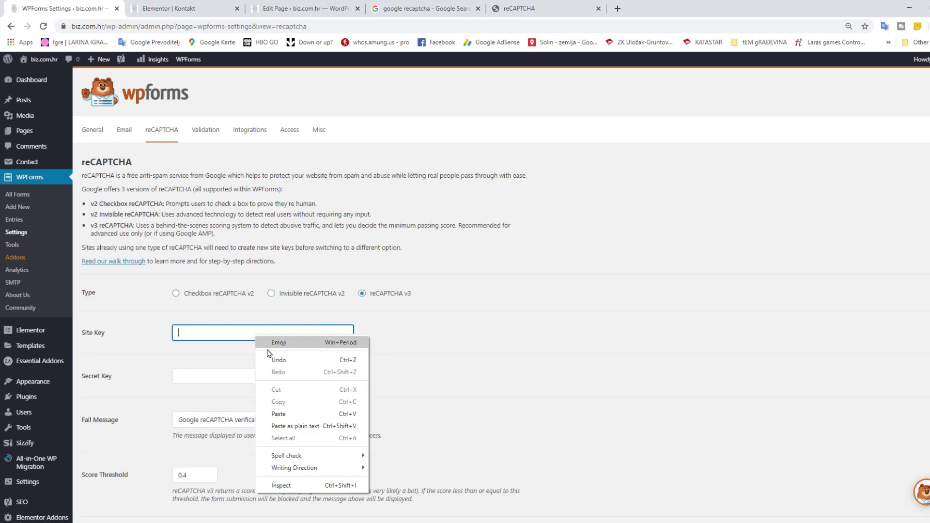
click(291, 414)
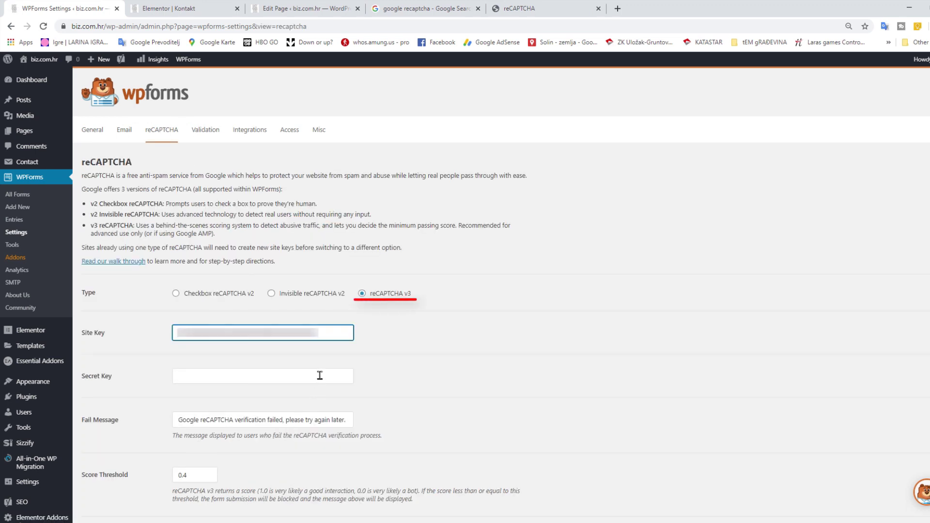
right_click(231, 377)
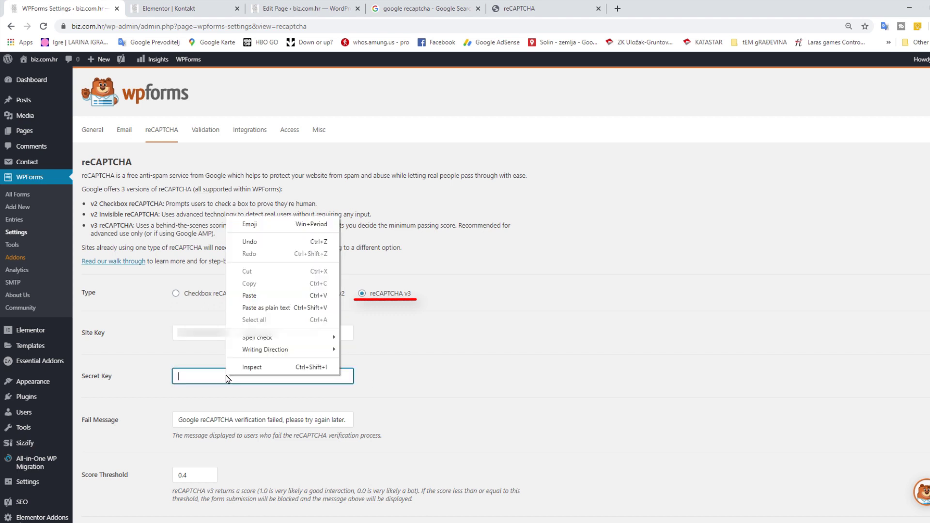
click(266, 297)
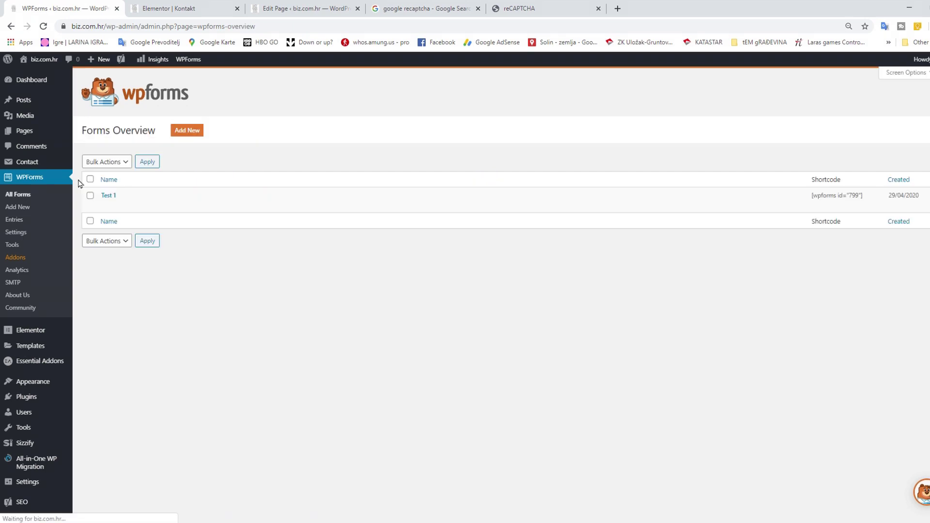
click(106, 205)
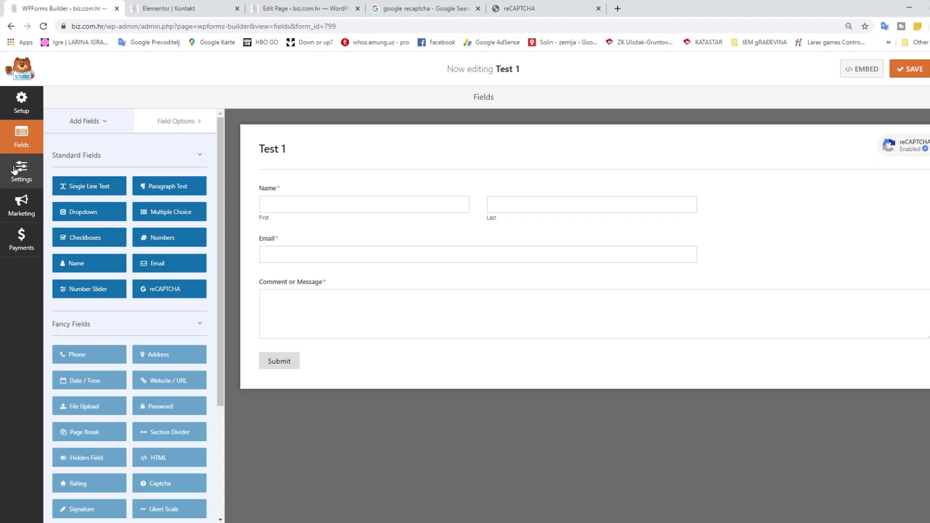
Add a second recipient address after {admin_email} in Test 1's Default Notification and save
click(16, 169)
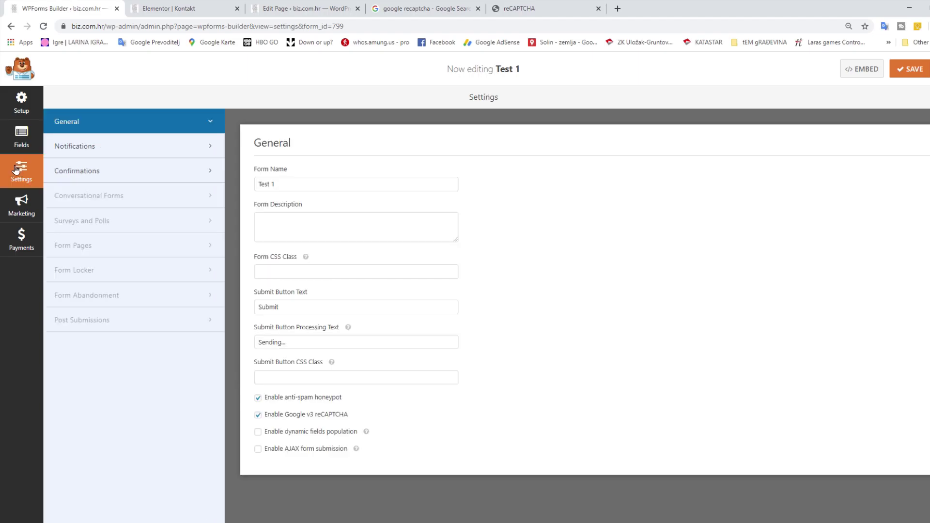
click(110, 152)
click(380, 245)
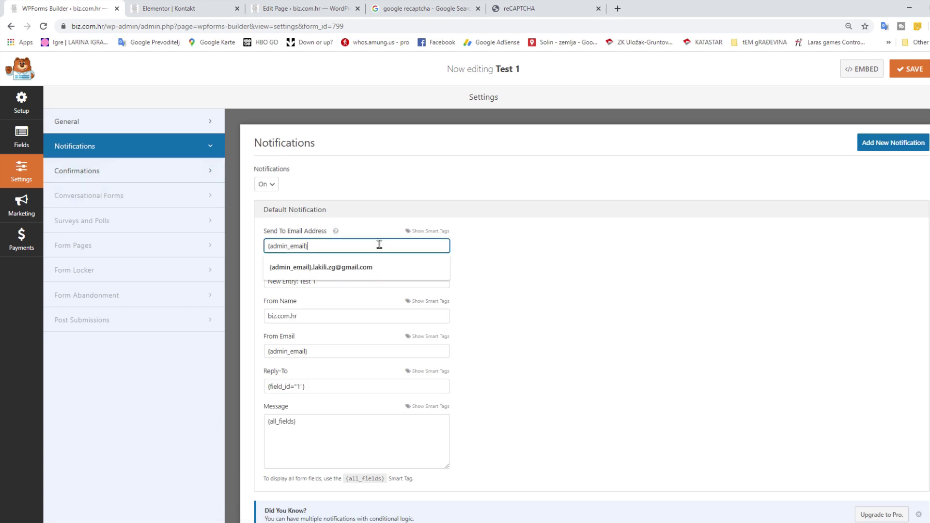
text(,)
key(Down)
key(Return)
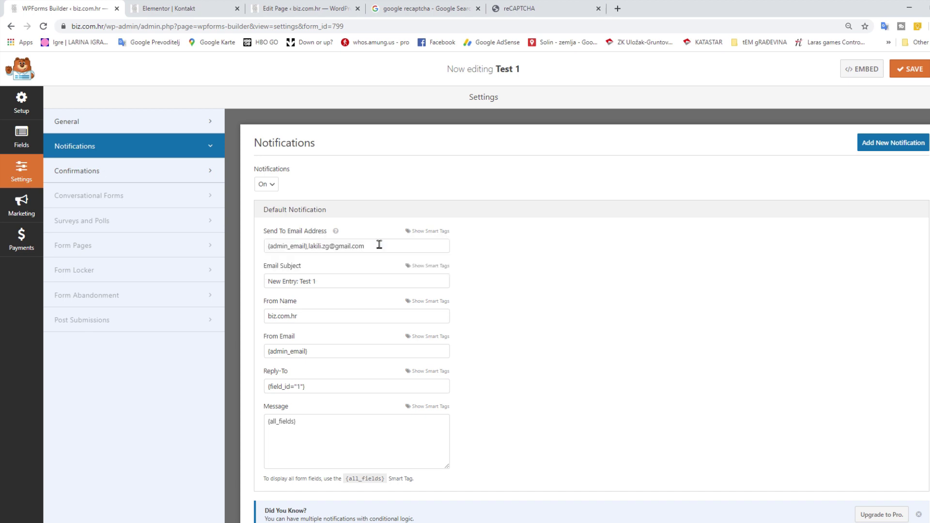
scroll(533, 297, down, 1)
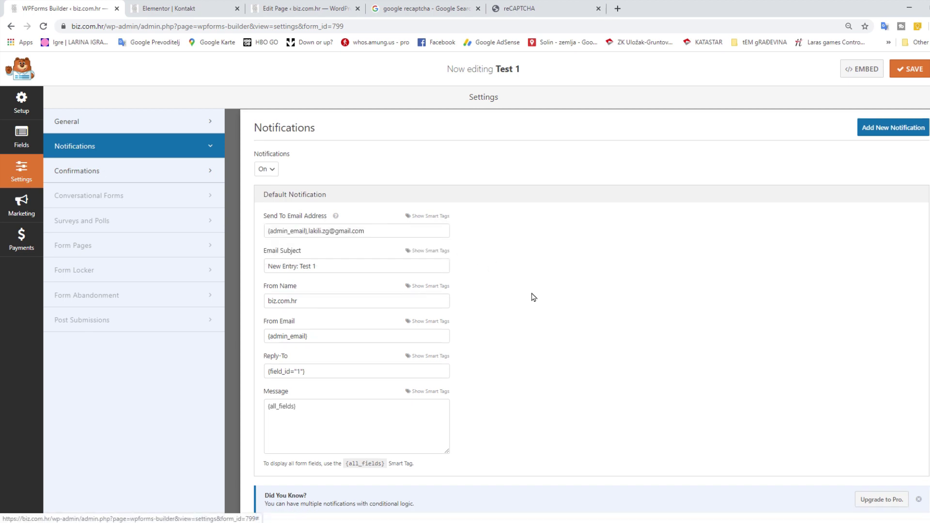
scroll(538, 295, up, 1)
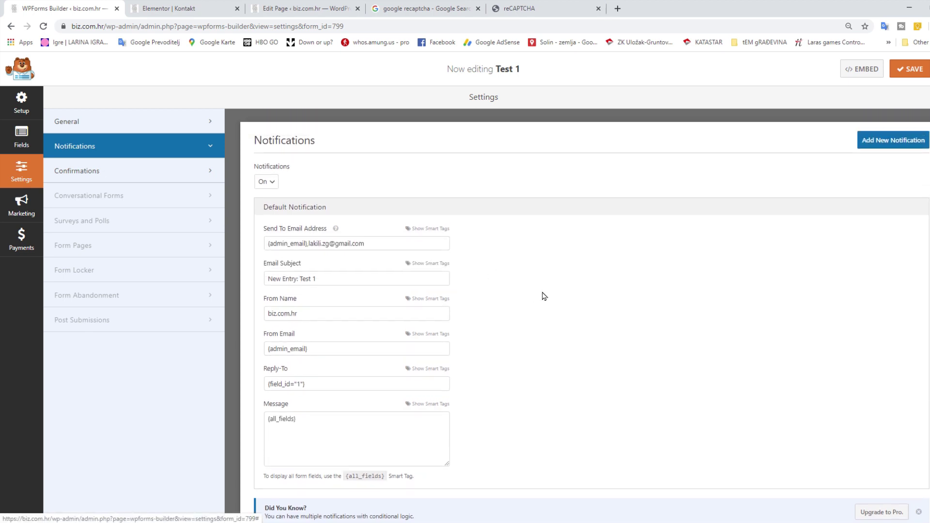
click(909, 69)
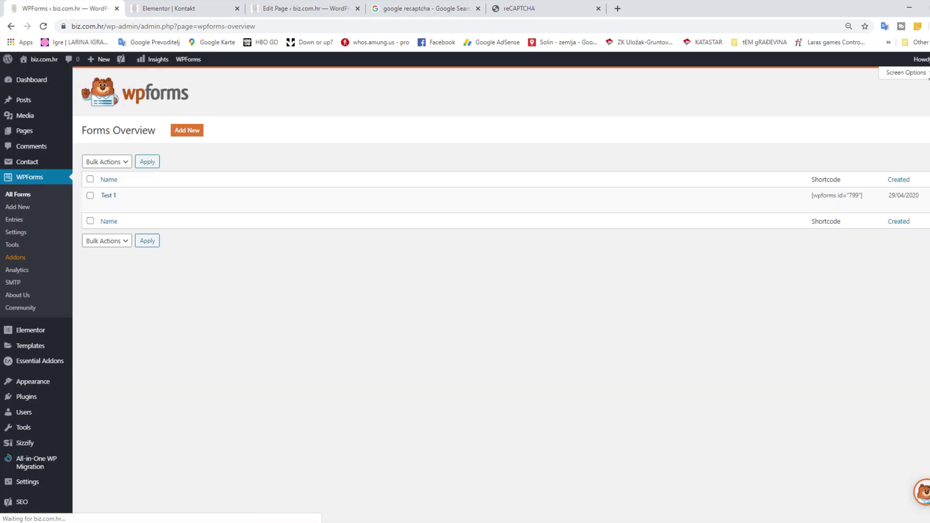
Switch to the Kontakt page open in the Elementor editor
click(189, 7)
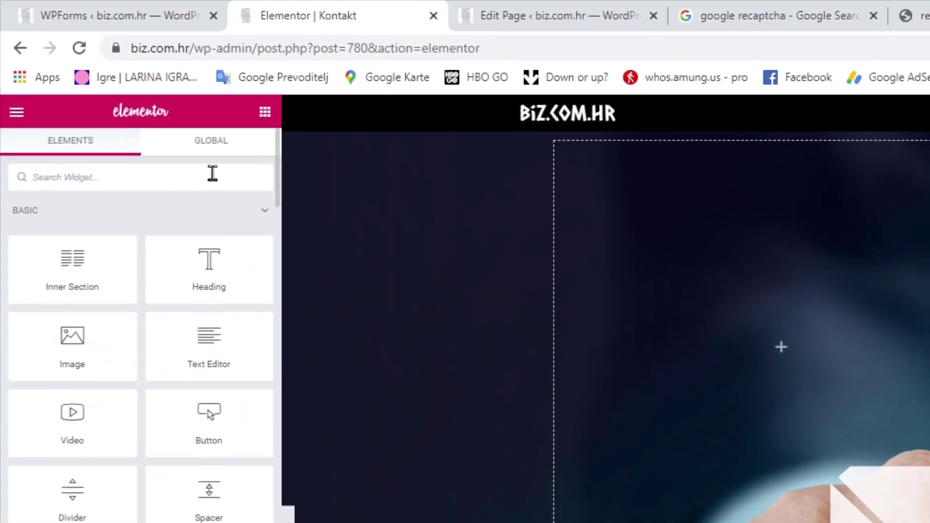
Place a WPForms widget showing the Test 1 form in the Kontakt page's empty column
text(wp)
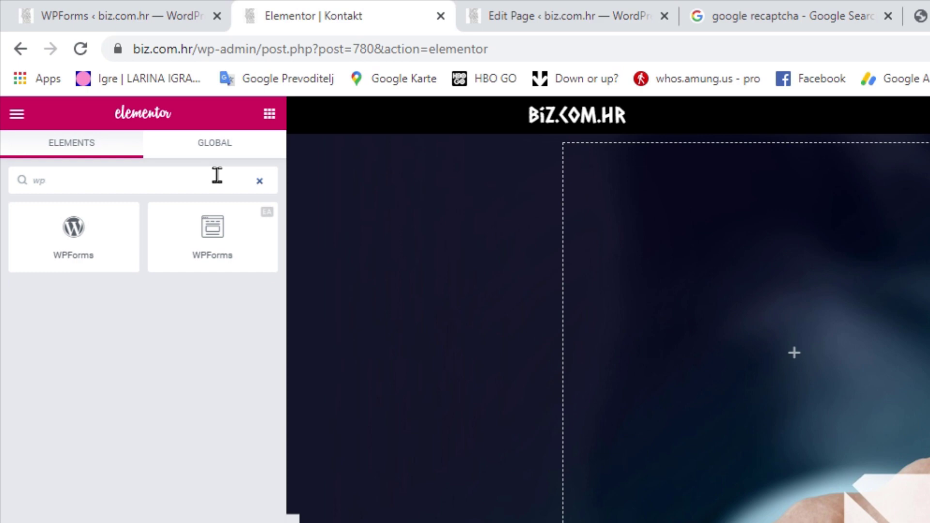
drag(68, 239, 482, 276)
drag(384, 244, 768, 435)
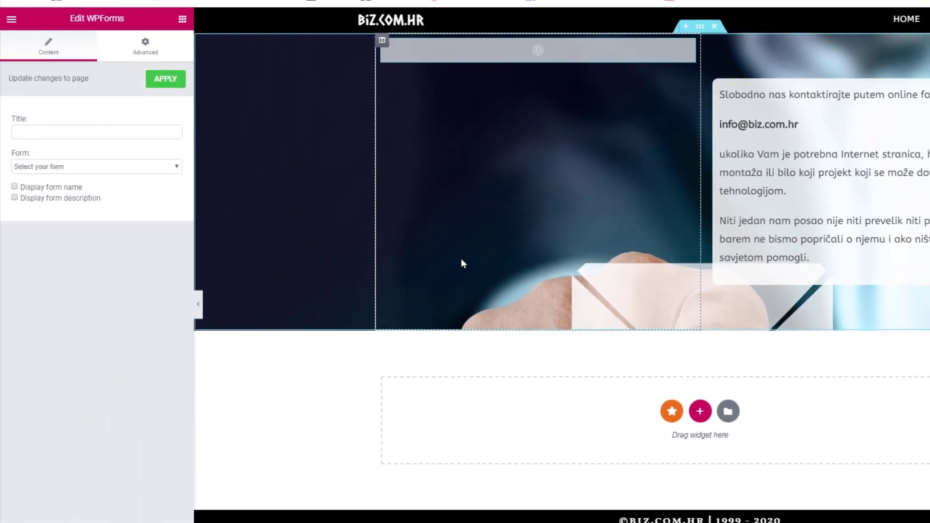
click(75, 166)
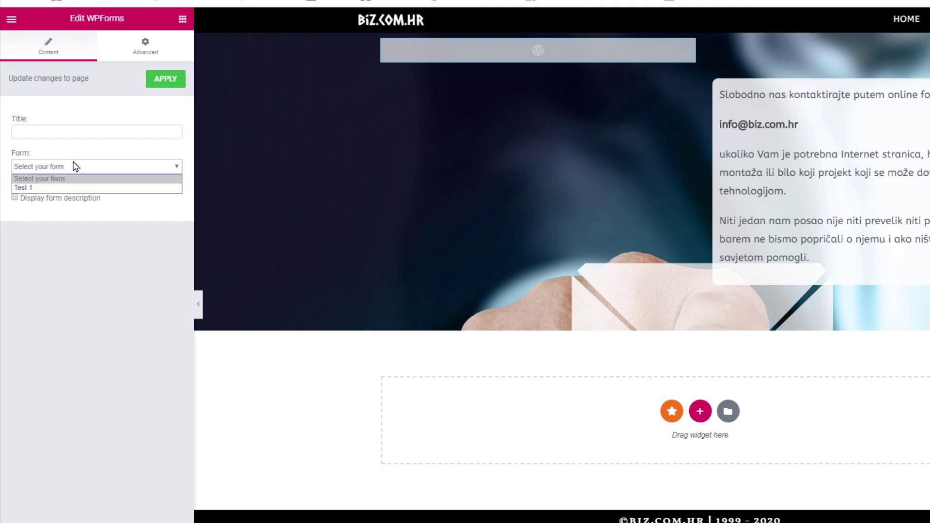
click(73, 190)
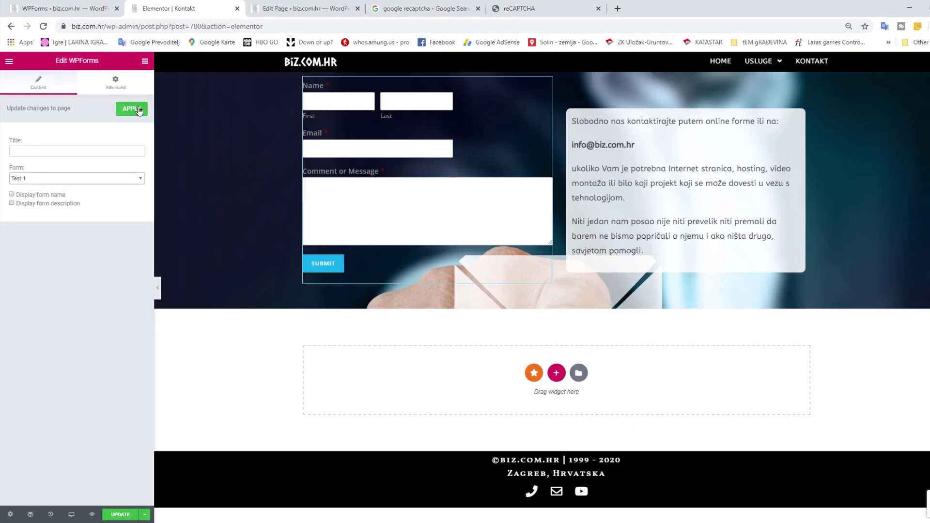
click(318, 5)
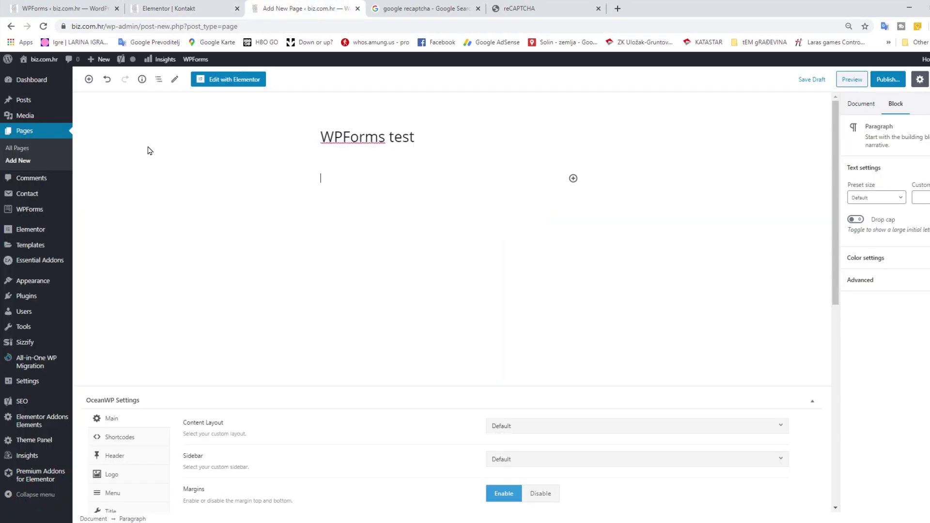
Insert a WPForms block with the Test 1 form into the 'WPForms test' page and publish it
click(89, 80)
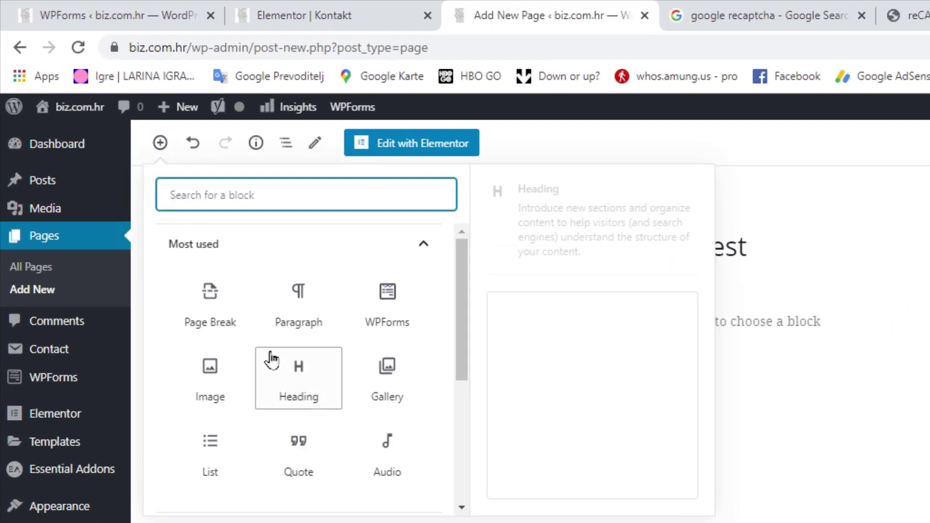
scroll(150, 199, down, 3)
click(253, 412)
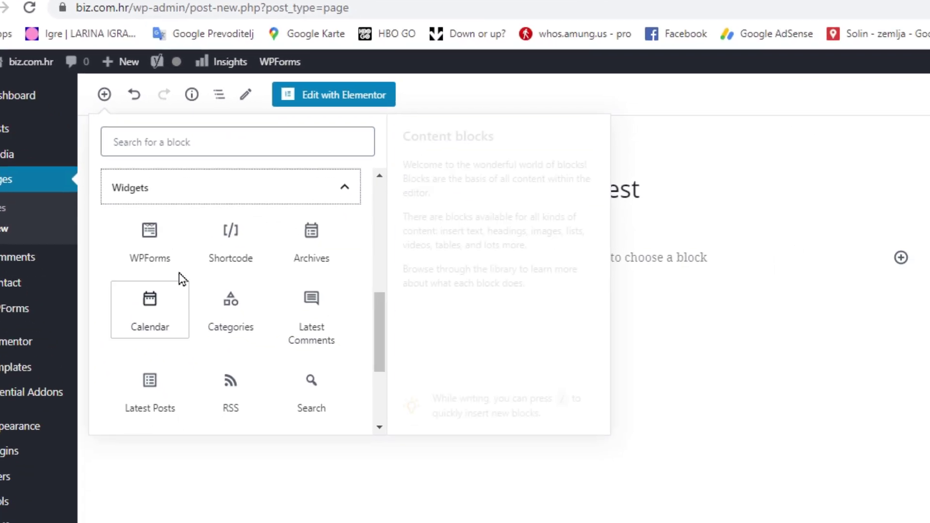
click(149, 240)
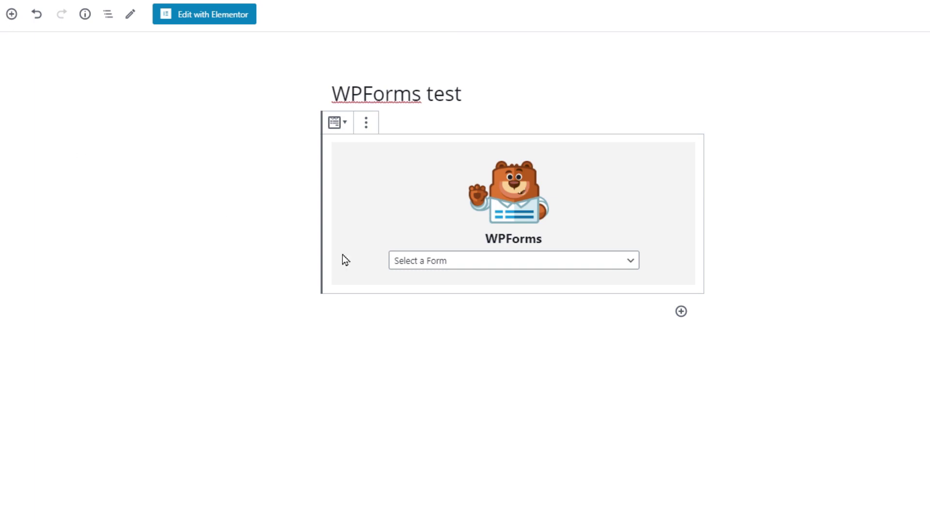
click(546, 268)
click(532, 290)
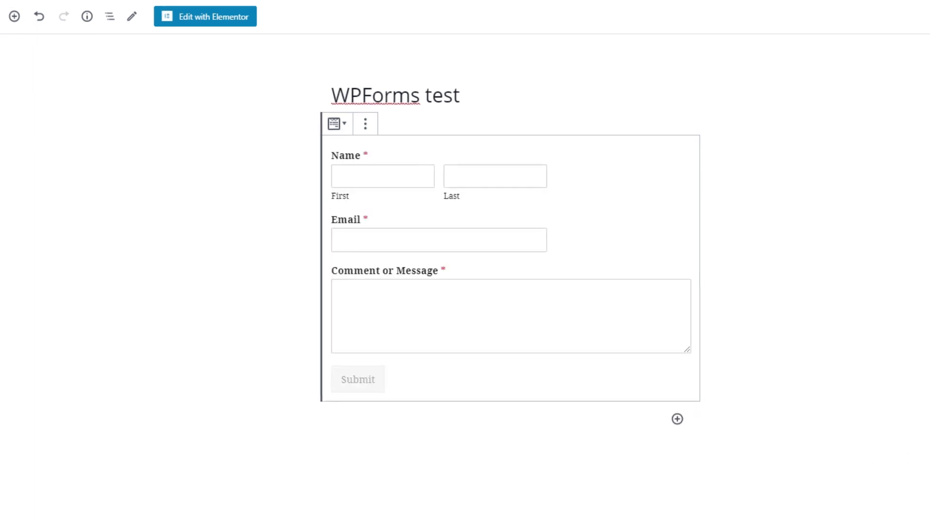
click(902, 78)
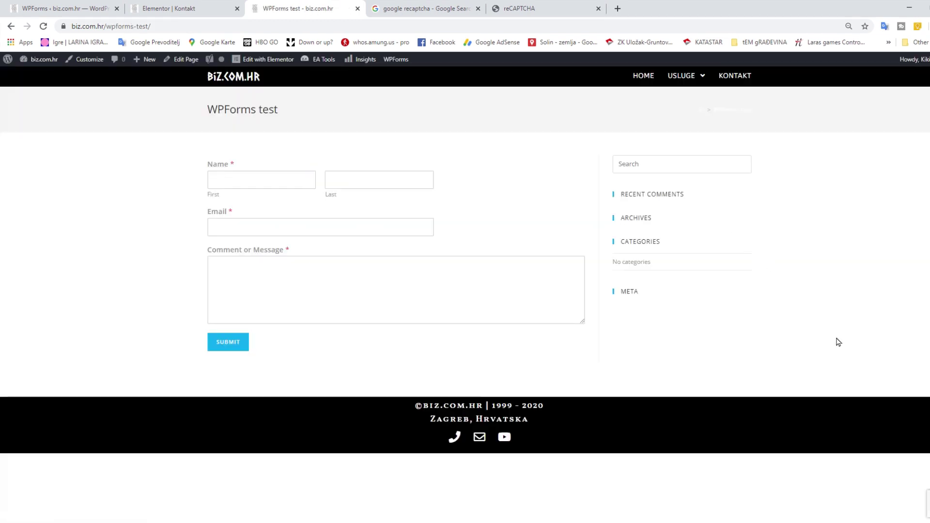
Fill in the test form with a name, an e-mail address and the comment 'Test 1'
mouse_move(904, 508)
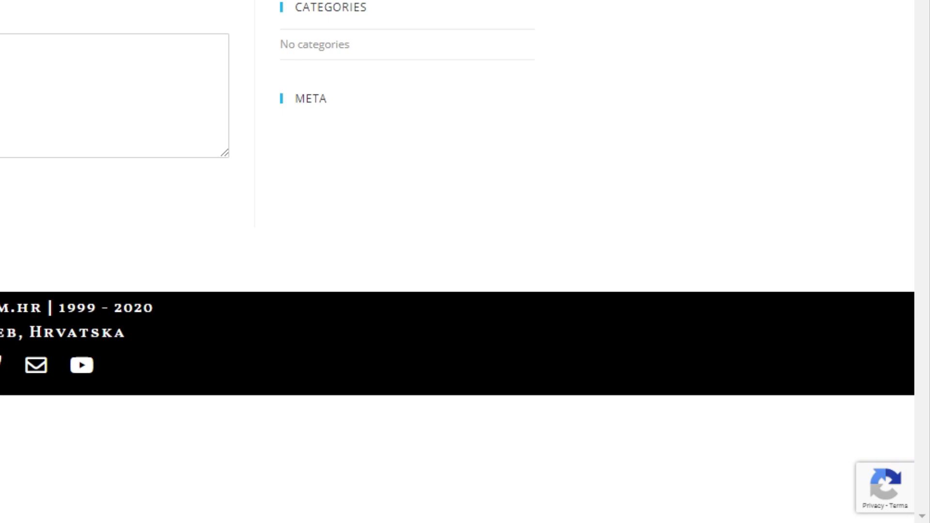
click(222, 158)
text(Big)
key(Tab)
text(K)
key(Tab)
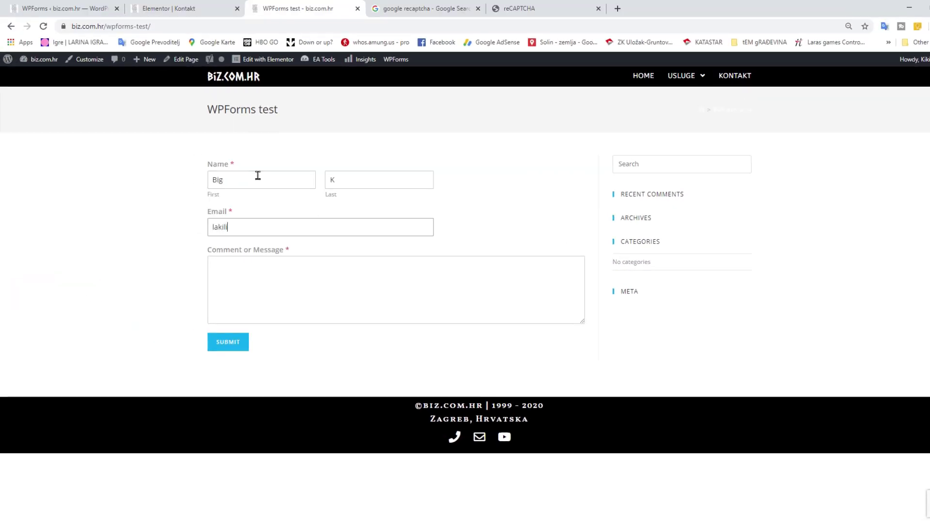
key(Tab)
text(Test 1)
Submit the test message and check its New Entry notification email
click(224, 347)
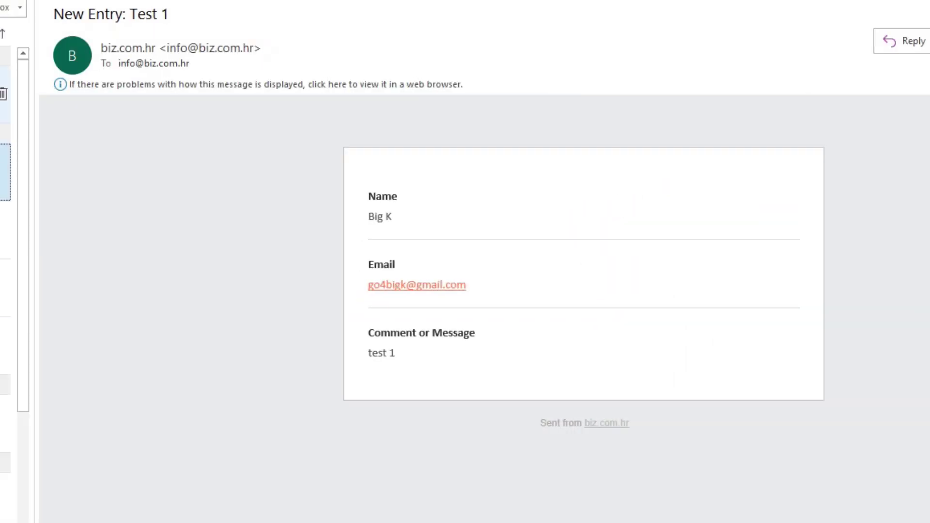
click(4, 94)
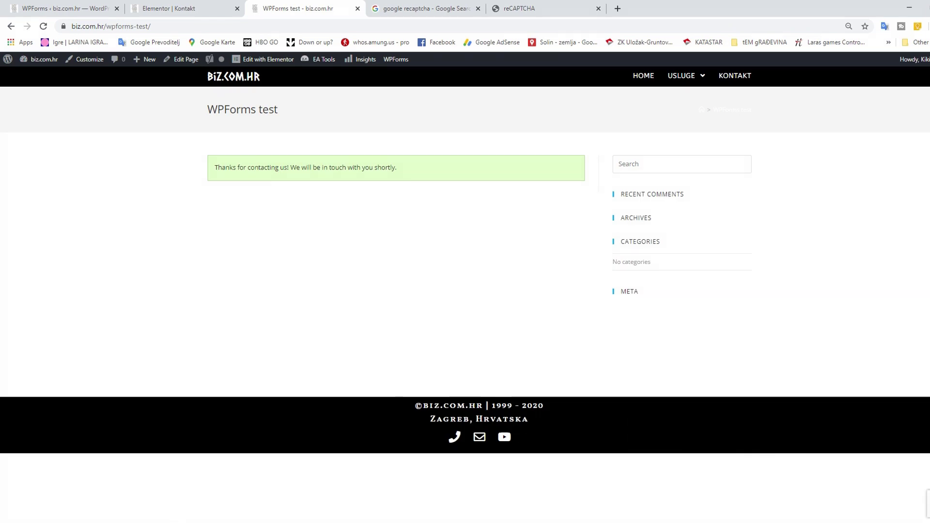
click(75, 6)
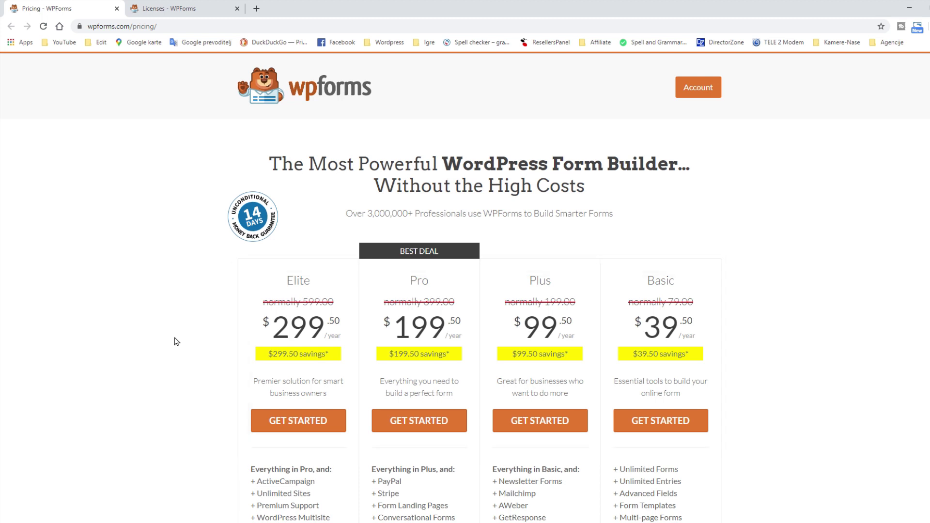
Copy the WPForms Pro license key from the wpforms.com Licenses tab back into WordPress admin
click(190, 6)
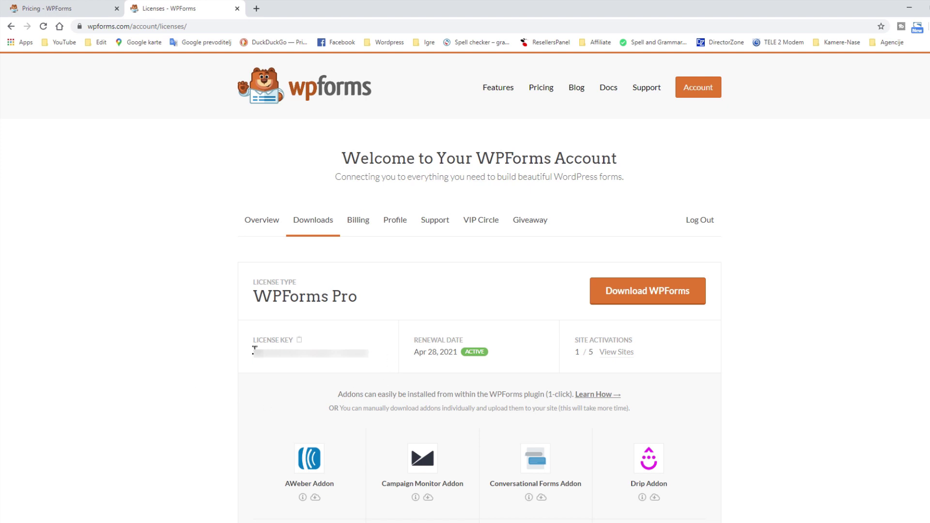
drag(253, 352, 362, 352)
right_click(363, 356)
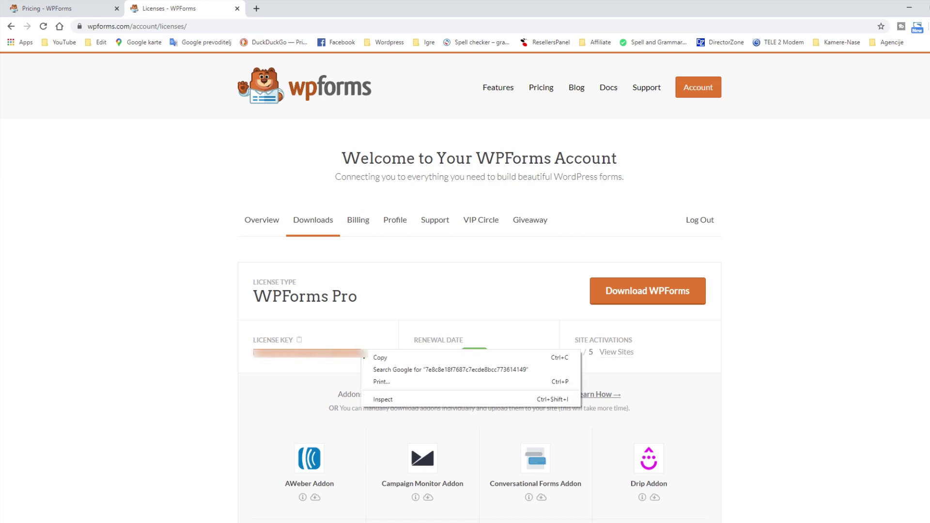
click(382, 363)
key(alt+Tab)
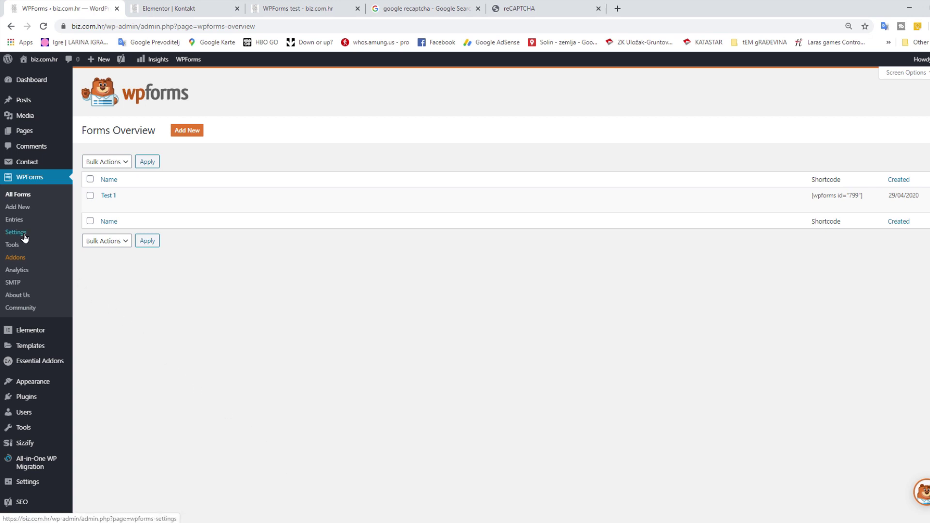
Paste the license key into WPForms Settings and connect it
click(16, 233)
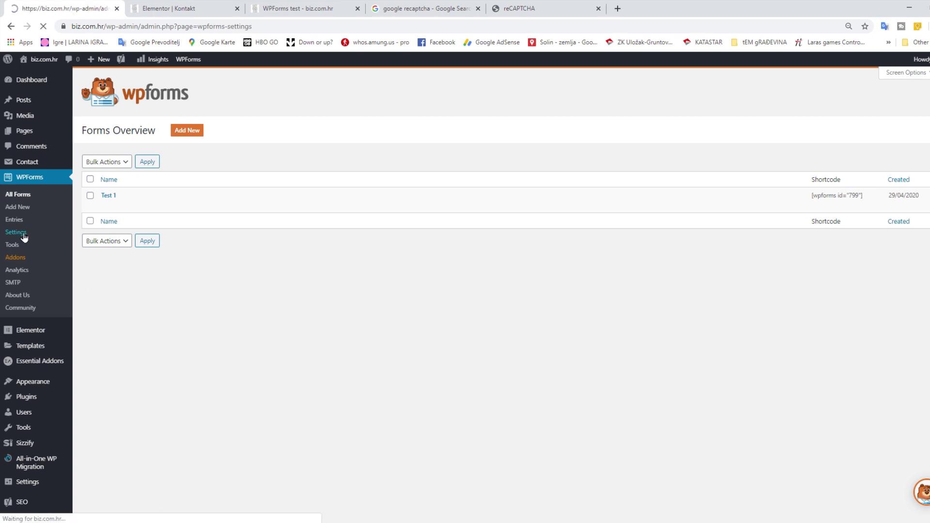
right_click(282, 289)
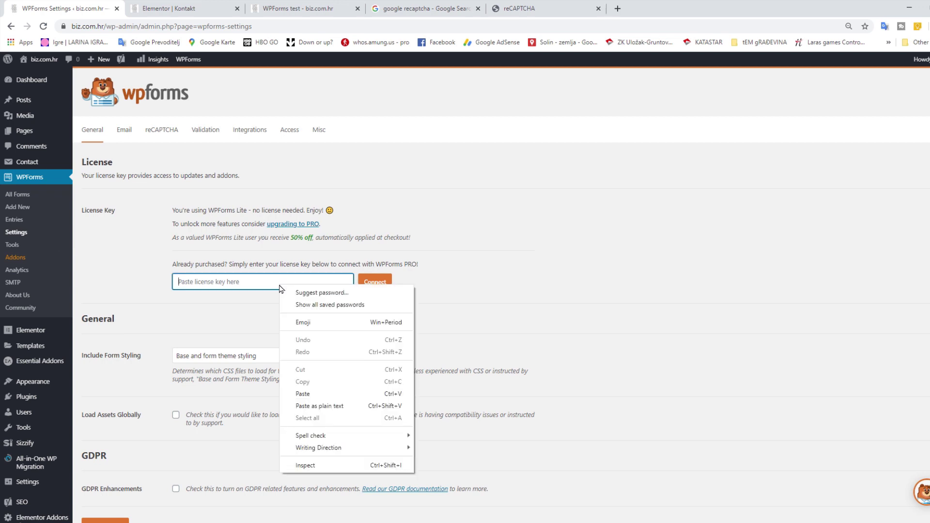
click(320, 394)
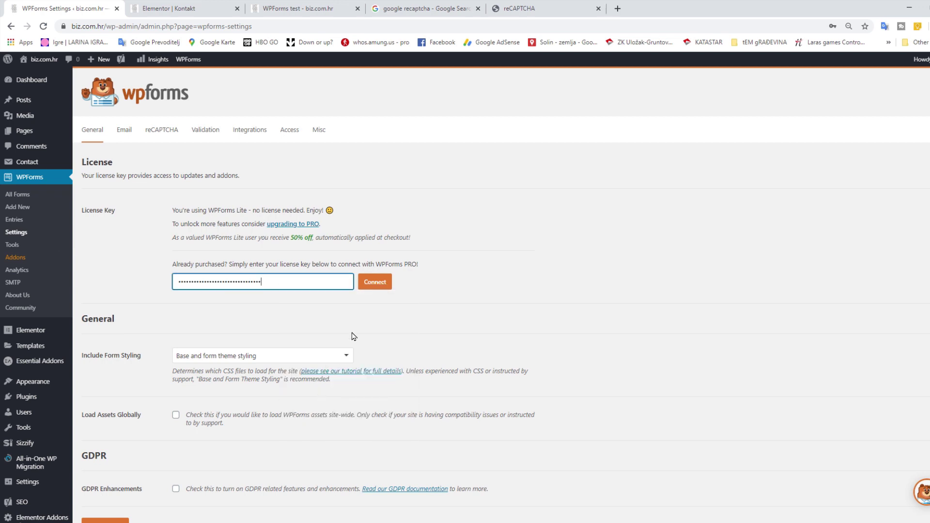
click(374, 283)
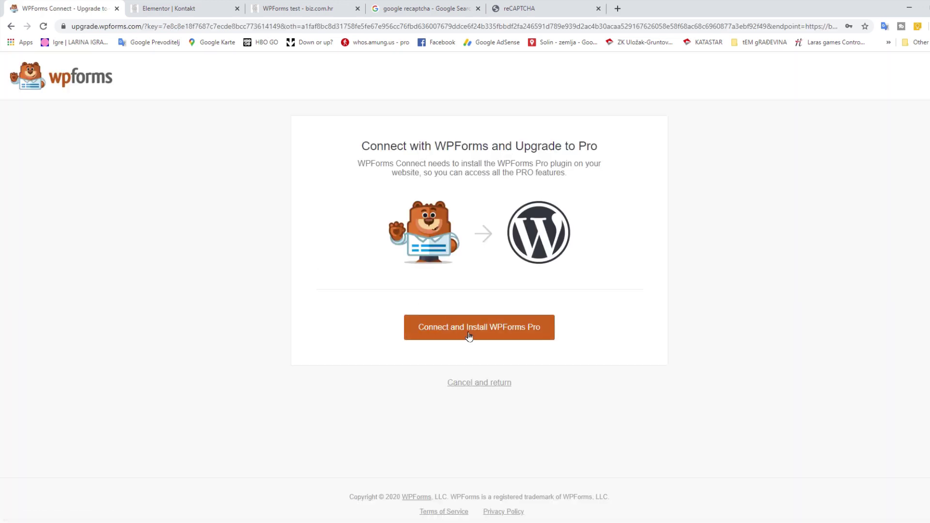
Install and activate WPForms Pro, then return to All Forms
click(470, 333)
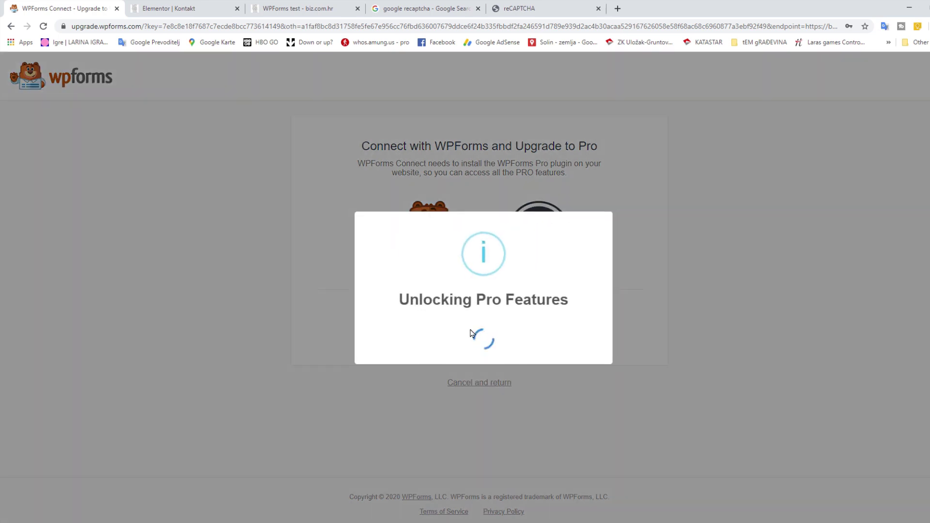
click(477, 345)
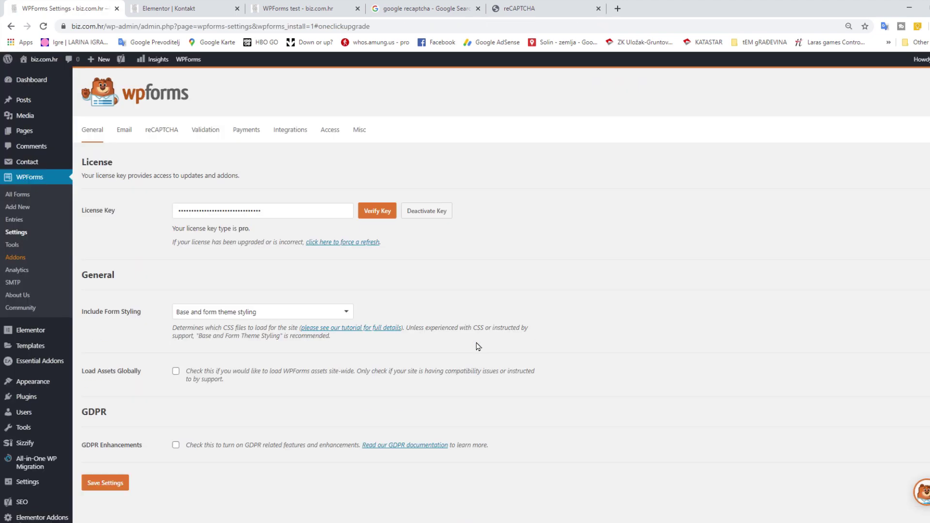
click(21, 195)
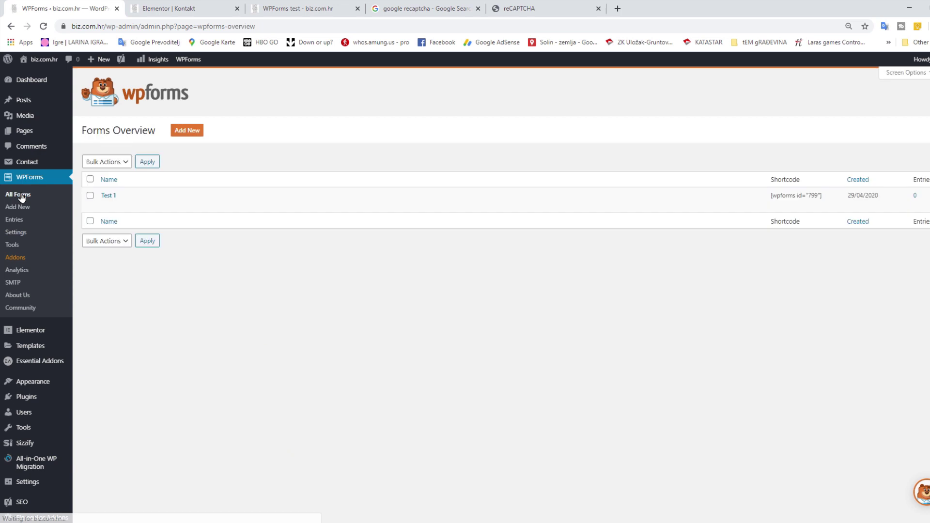
In Test 1's builder, place Hidden Field and File Upload above Comment or Message, then check the live page
click(103, 204)
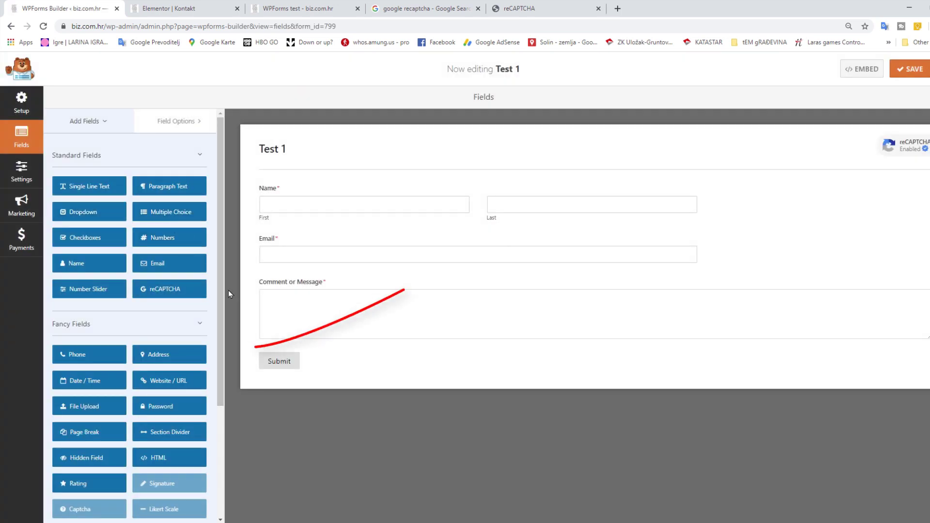
scroll(212, 308, down, 2)
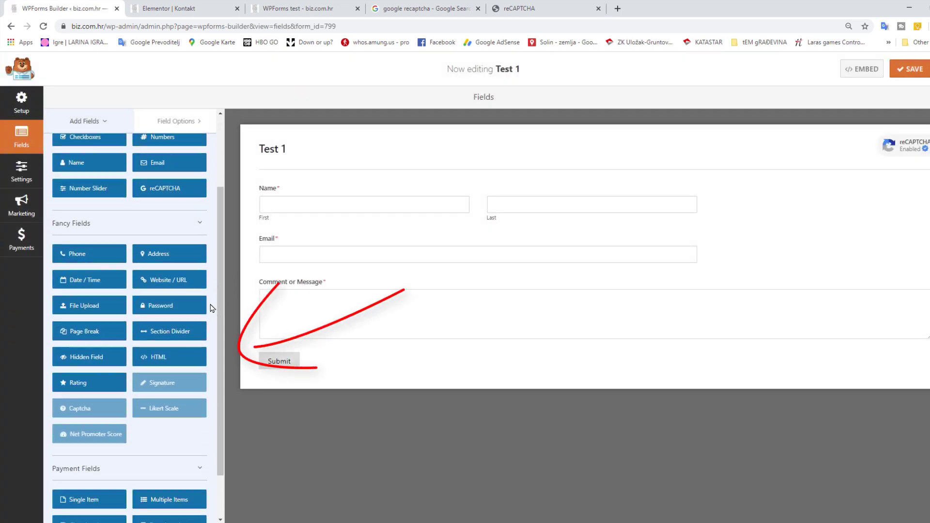
scroll(208, 308, down, 1)
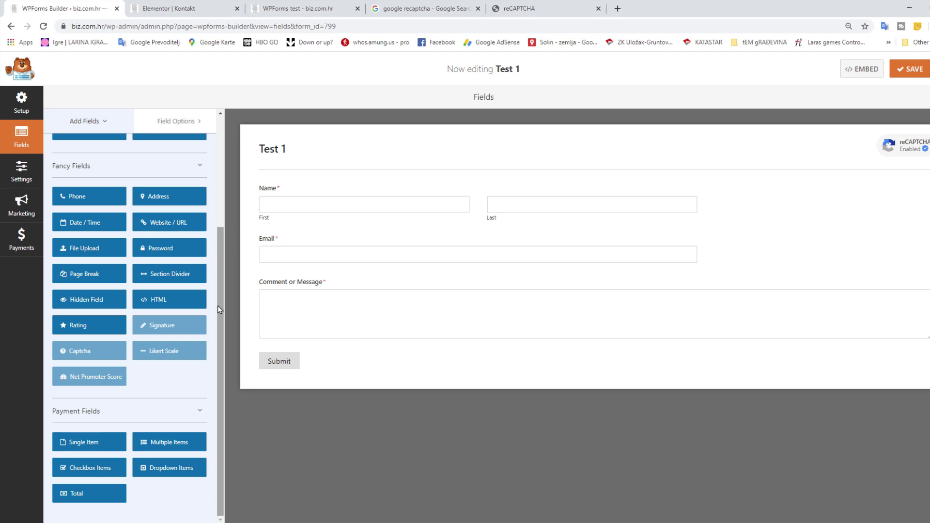
scroll(219, 309, up, 3)
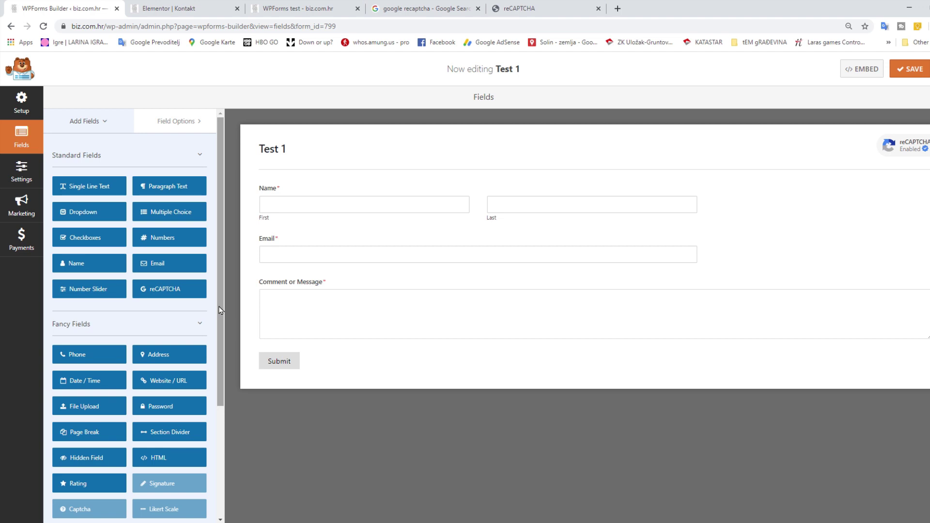
drag(109, 461, 344, 286)
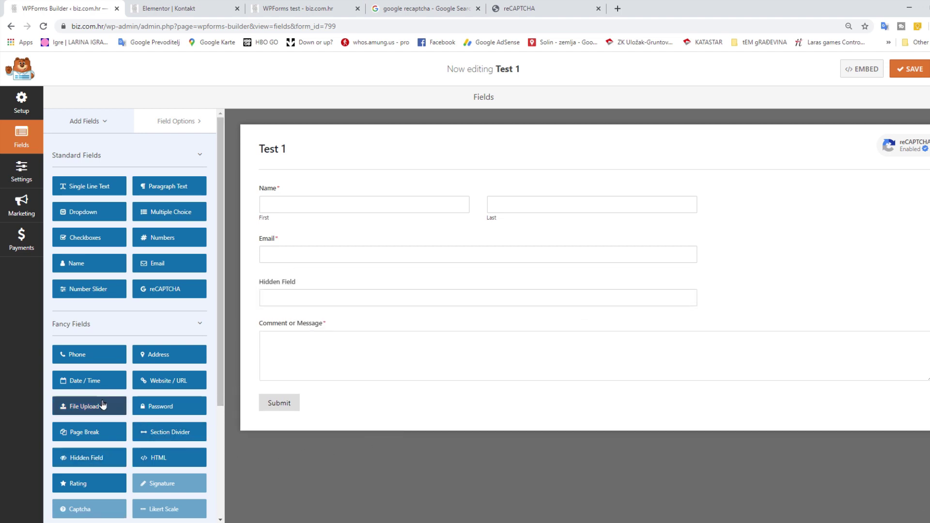
drag(103, 405, 384, 323)
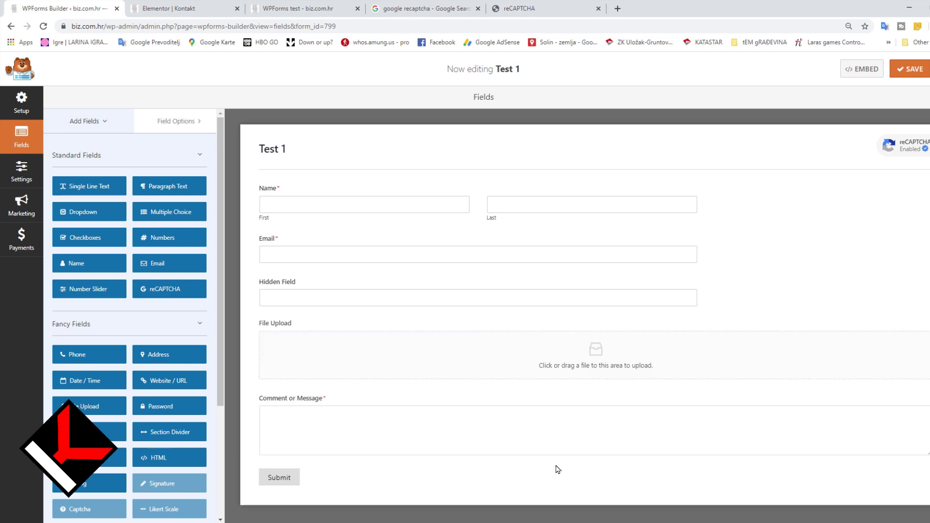
click(307, 8)
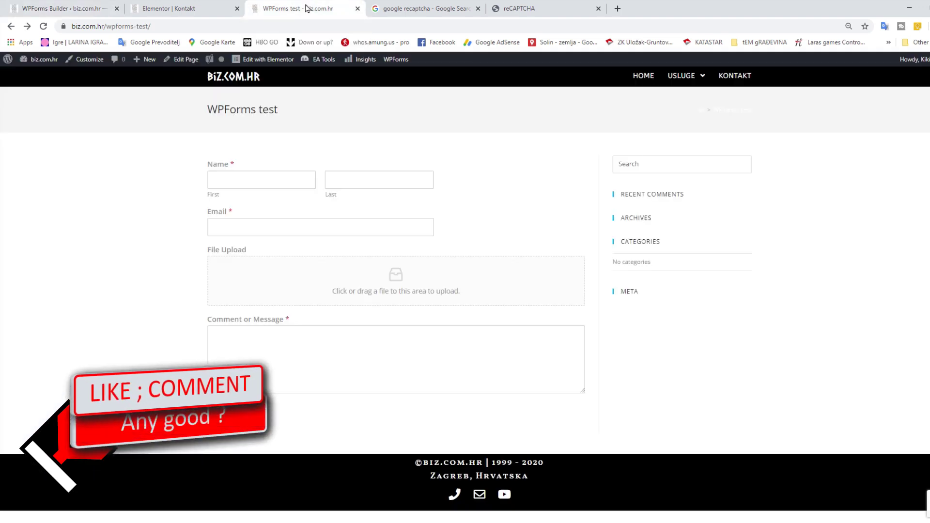